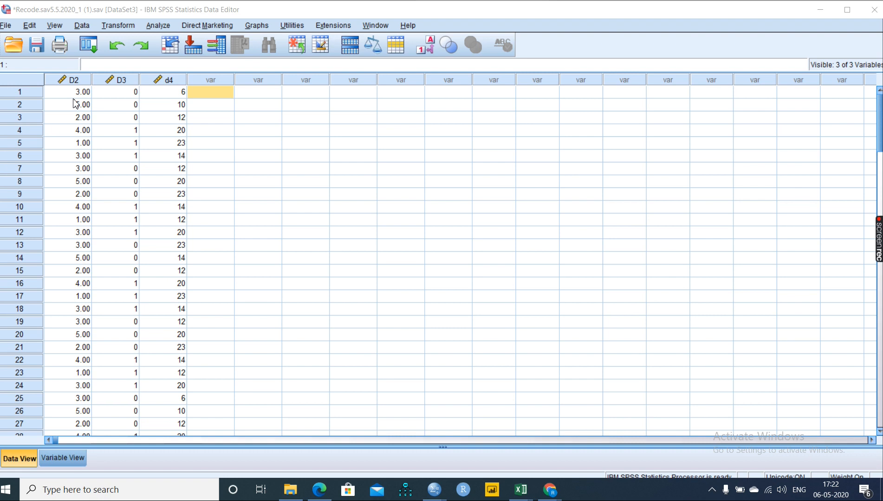
Examine the first case rows and the D2, D3 and d4 variable columns in the dataset.
left_click(26, 93)
left_click(22, 102)
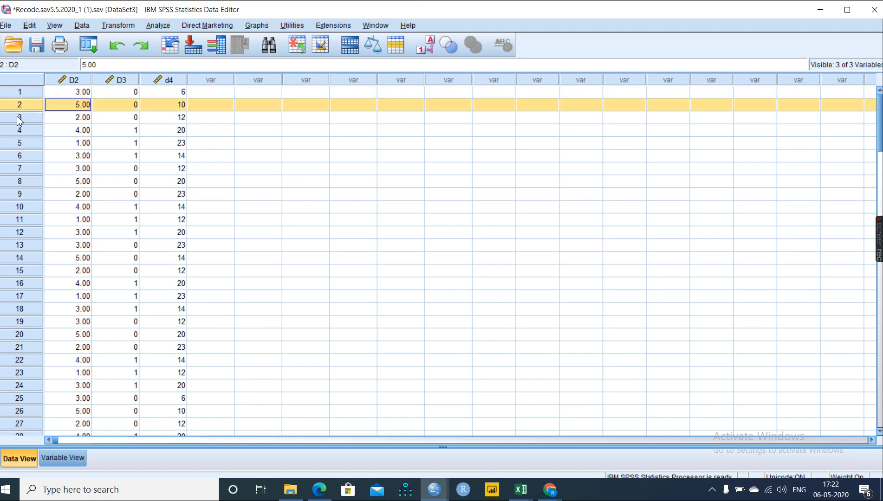
key("Up")
key("Down")
left_click(82, 82)
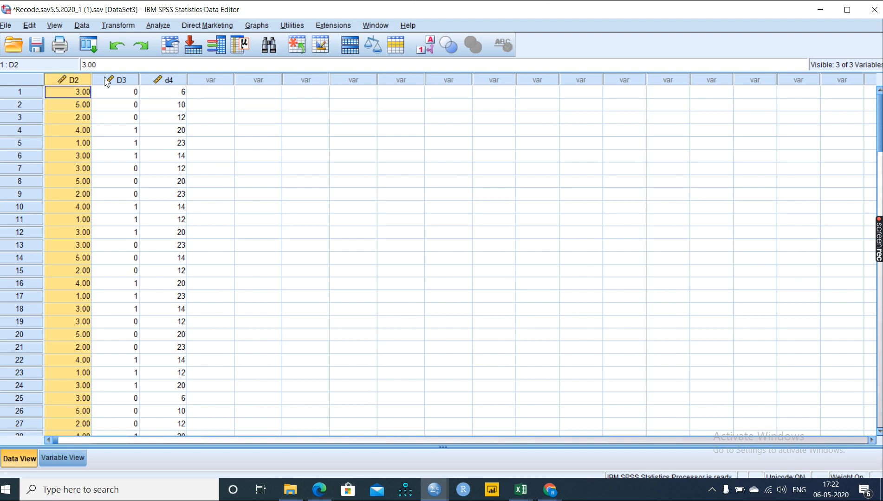
left_click(107, 83)
left_click(166, 93)
left_click(172, 83)
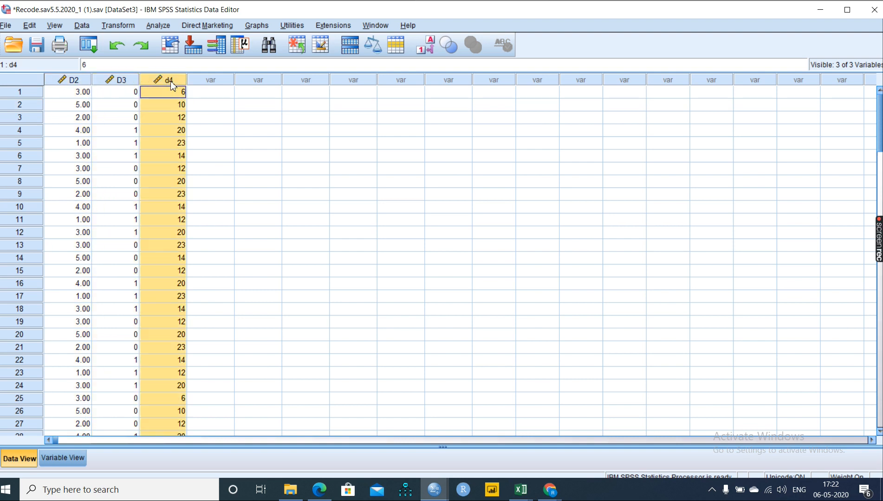
left_click(37, 90)
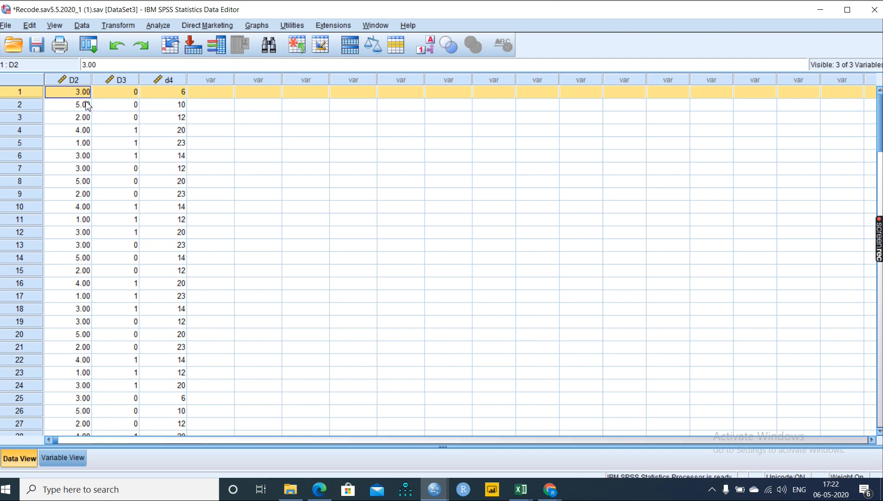
Run Descriptives for OCCUPATION [D2], keeping mean, sum, std. deviation, variance, minimum, maximum, kurtosis and skewness in the options.
left_click(158, 25)
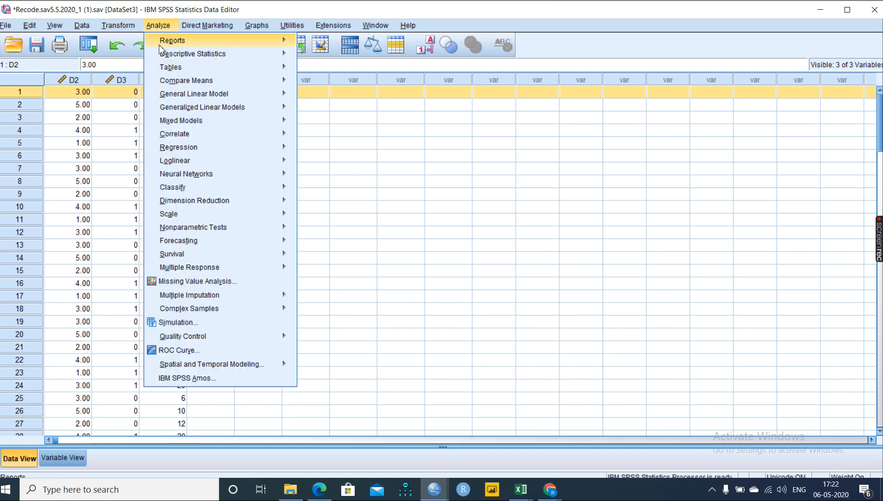
mouse_move(221, 53)
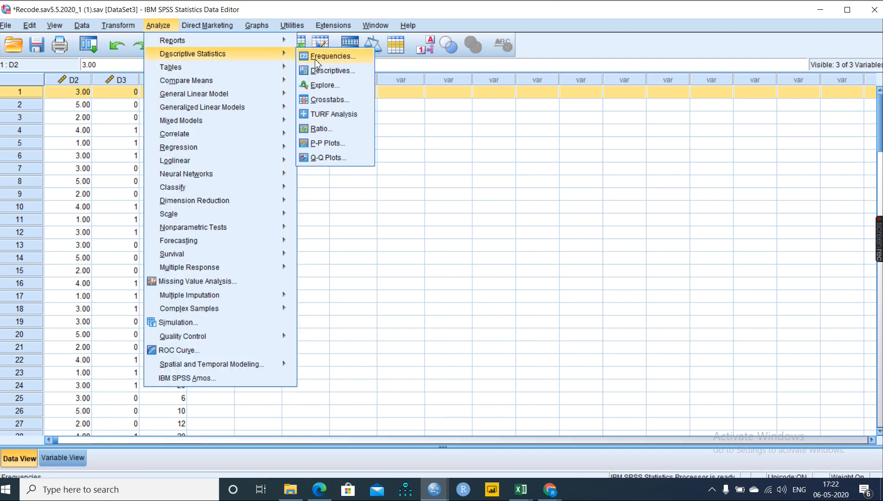
left_click(337, 71)
left_click(548, 191)
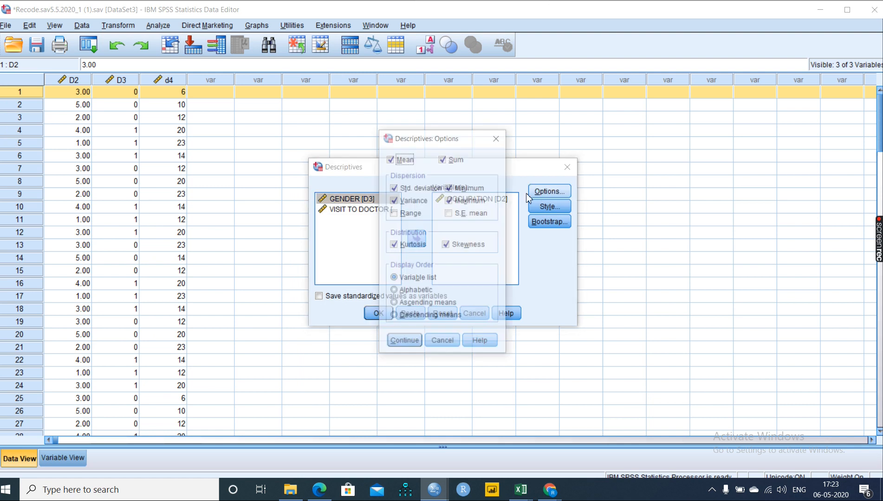
left_click(407, 343)
left_click(392, 318)
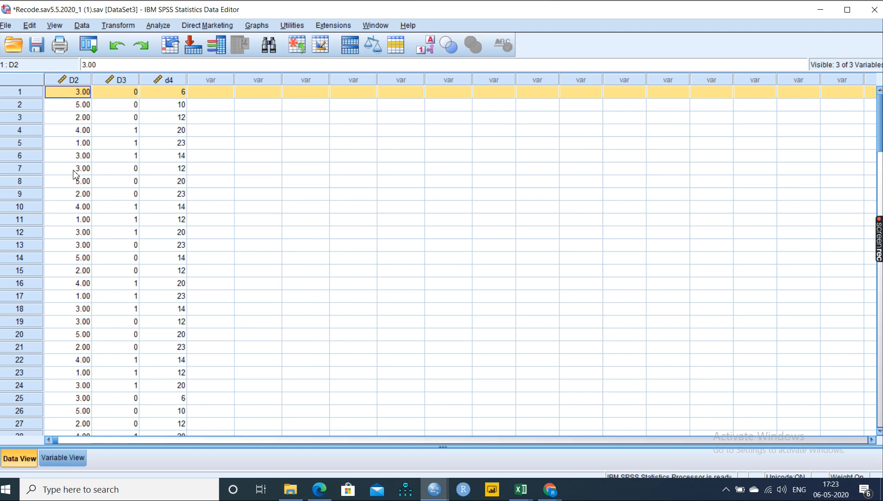
Examine the first case's D2, D3 and d4 values and the empty column beside them.
left_click(223, 91)
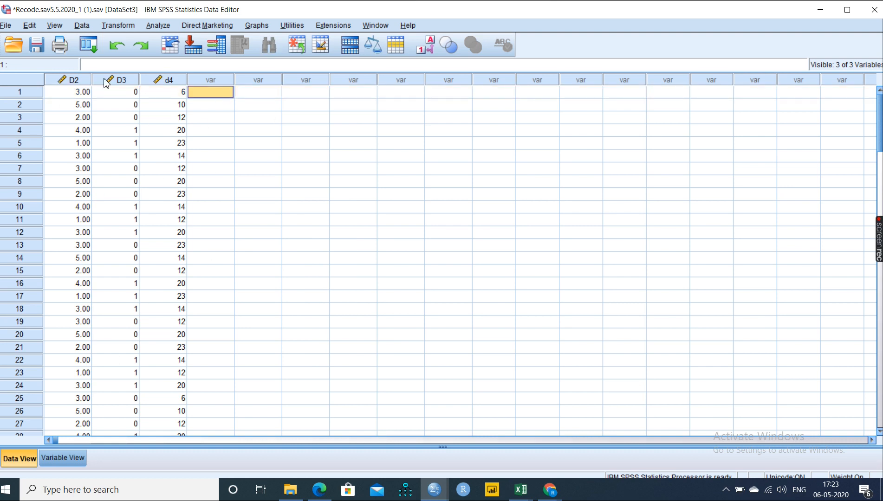
left_click(87, 92)
left_click(121, 95)
left_click(158, 92)
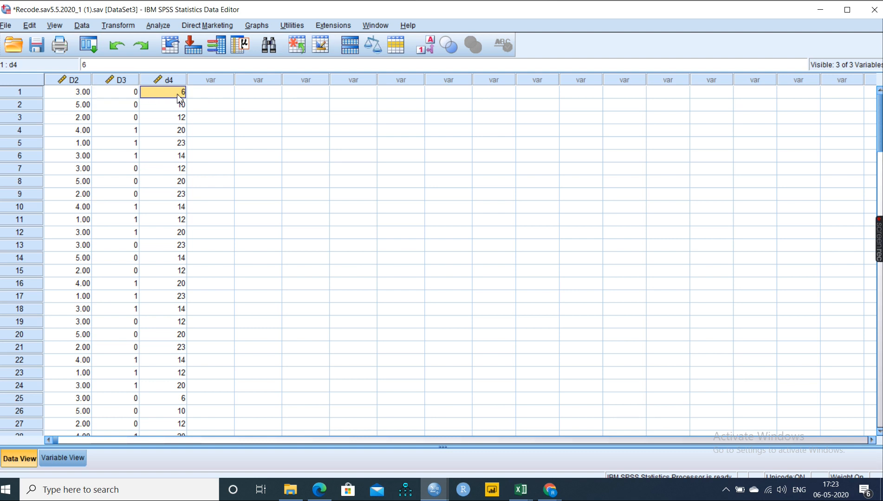
left_click(211, 94)
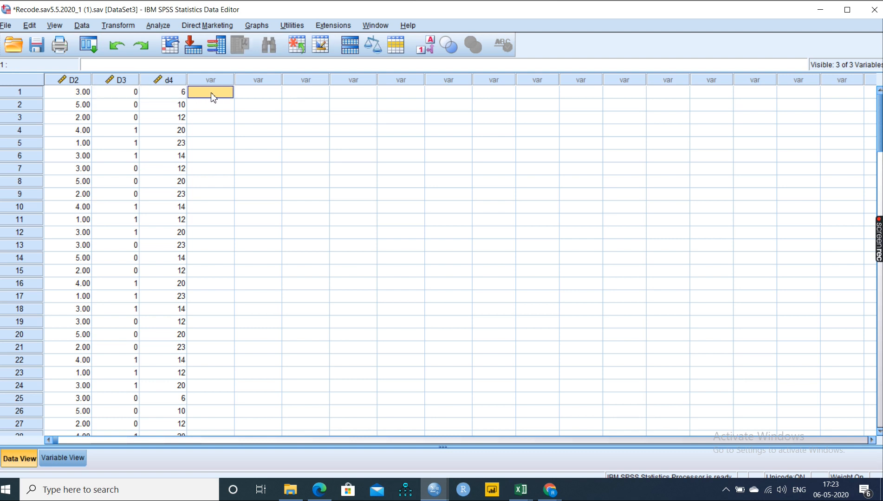
left_click(75, 96)
left_click(113, 95)
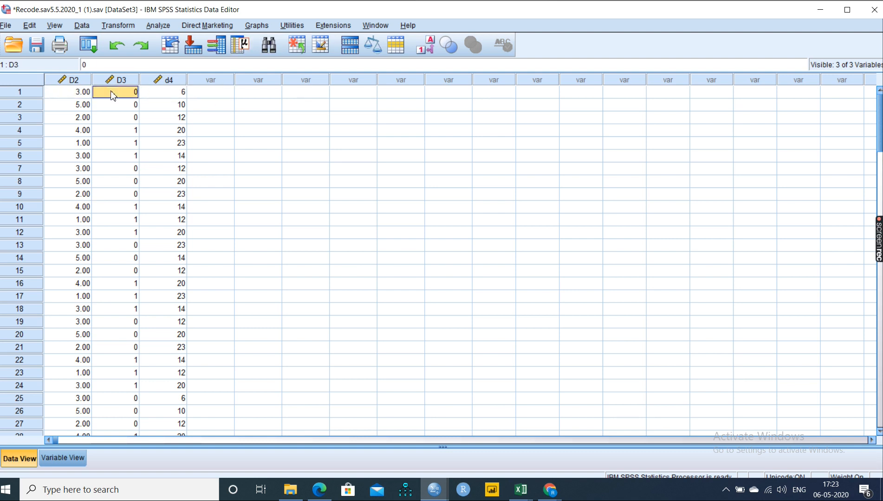
left_click(155, 95)
left_click(209, 98)
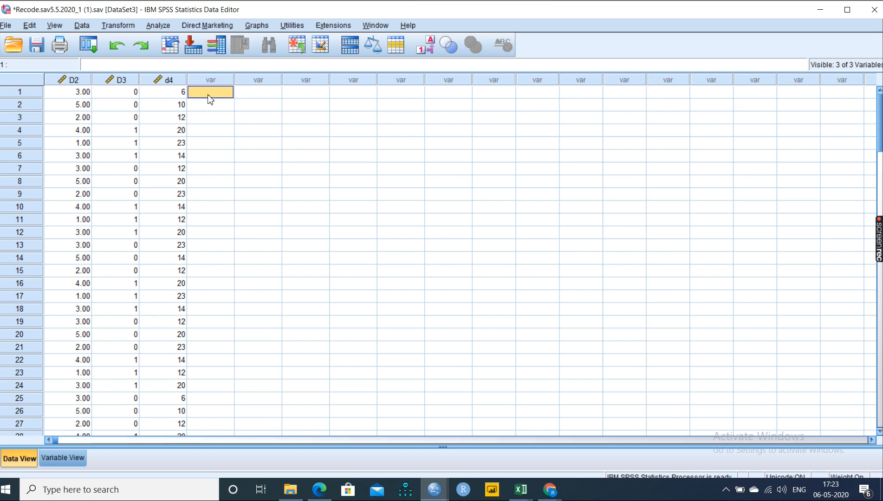
Start a Compute Variable transformation, clear the old numeric expression and name the target variable overallsum.
left_click(121, 25)
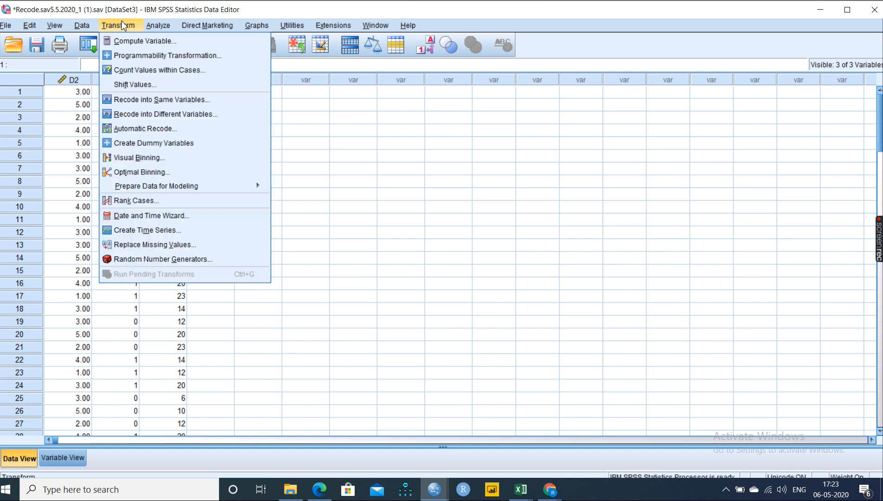
left_click(138, 42)
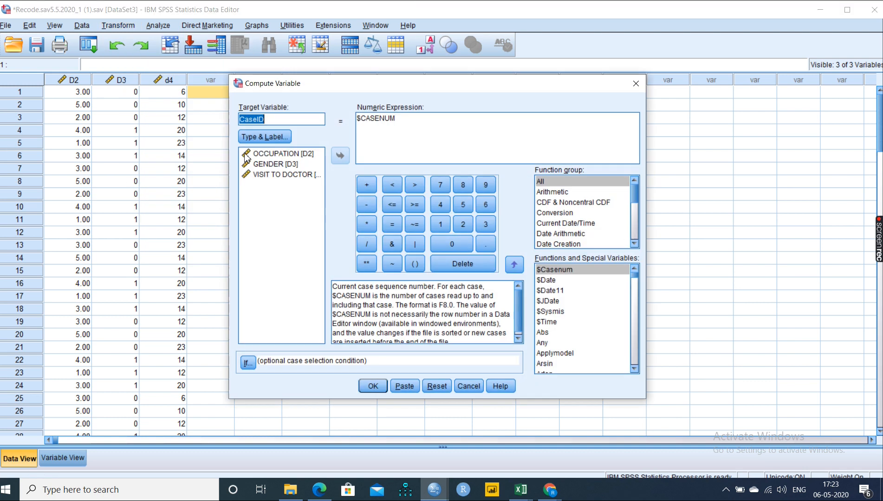
left_click_drag(425, 123, 233, 114)
left_click(345, 159)
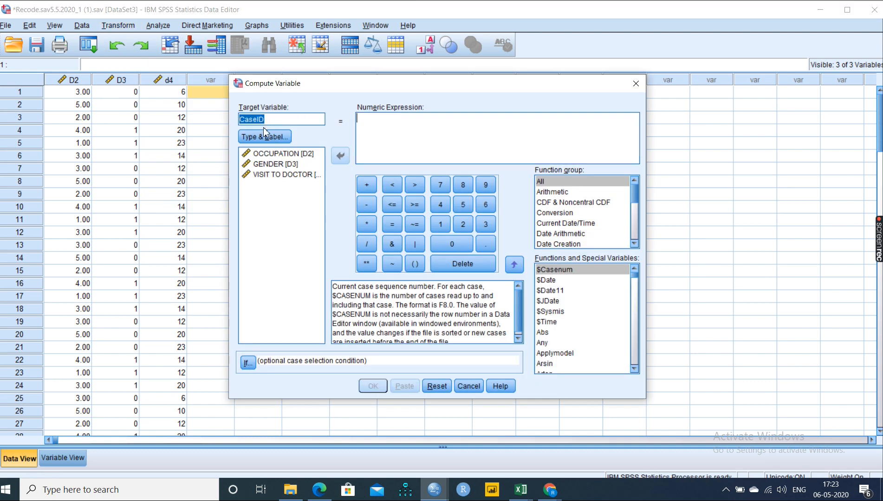
key("BackSpace")
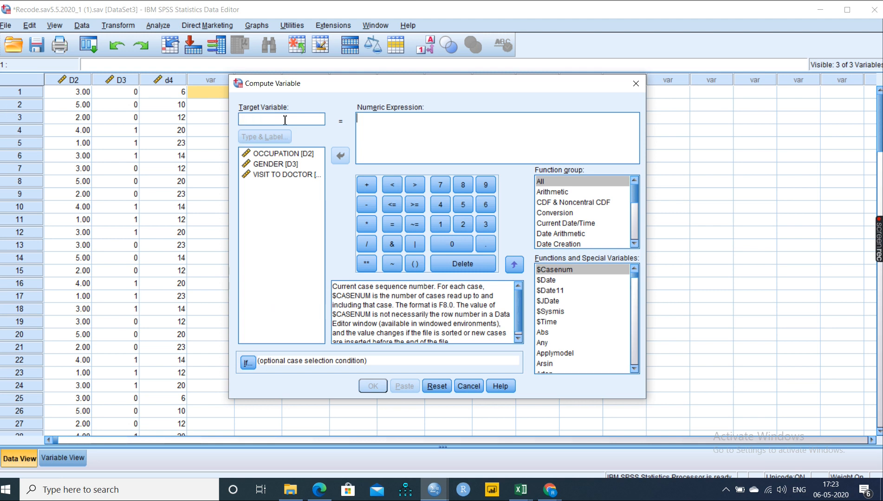
type("ov")
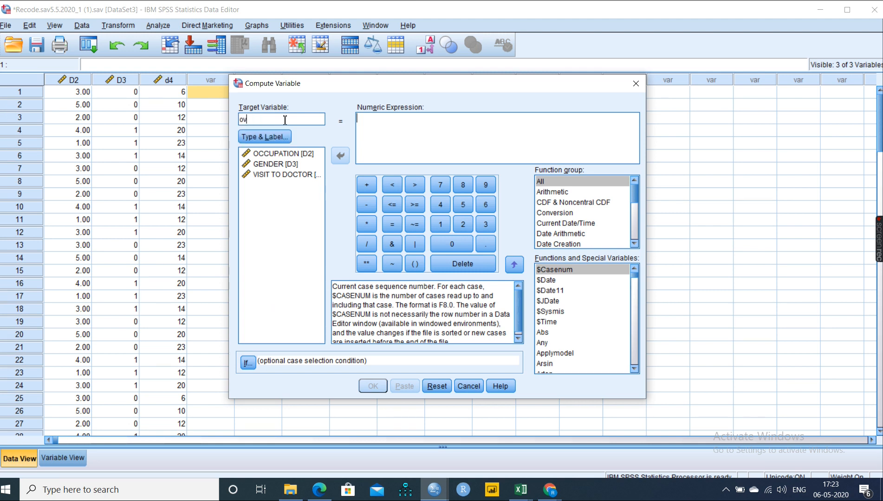
type("erallsum")
Insert the Sum function from the Statistical function group into the numeric expression.
scroll(561, 231, "down", 1)
scroll(562, 227, "up", 1)
scroll(566, 207, "down", 2)
scroll(579, 246, "down", 2)
left_click(561, 217)
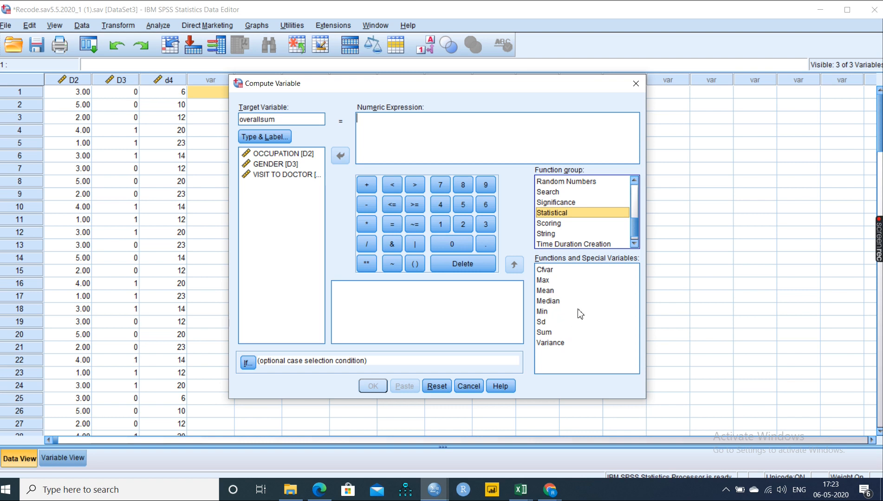
left_click(545, 336)
double_click(545, 333)
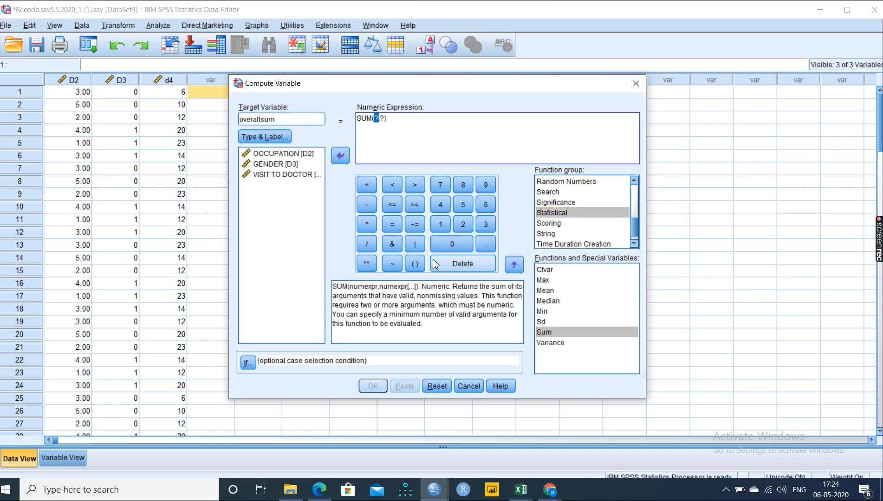
Complete the expression as SUM(D2,D3,d4) without the leftover placeholder and compute the variable.
left_click(297, 154)
left_click(339, 157)
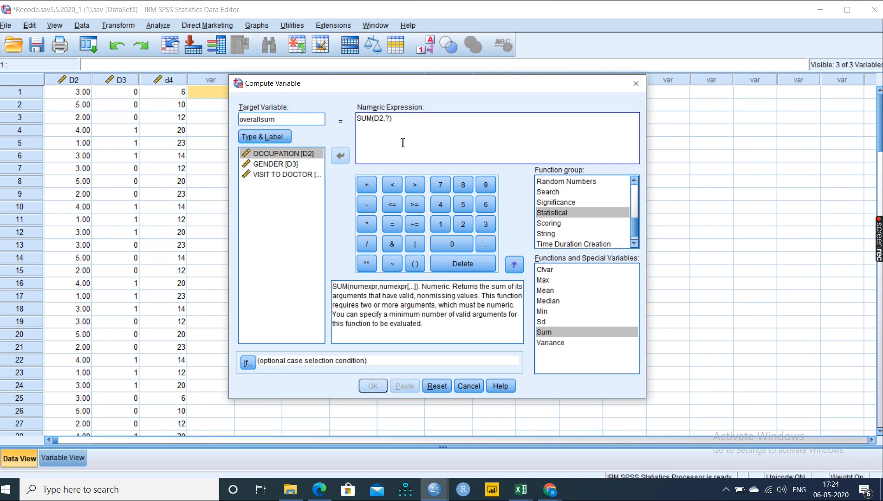
left_click(299, 165)
left_click(343, 155)
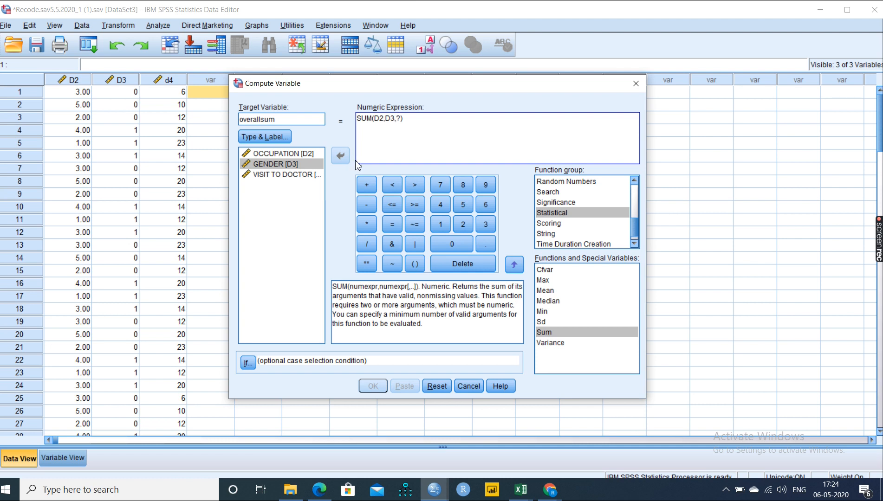
left_click(316, 175)
left_click(341, 156)
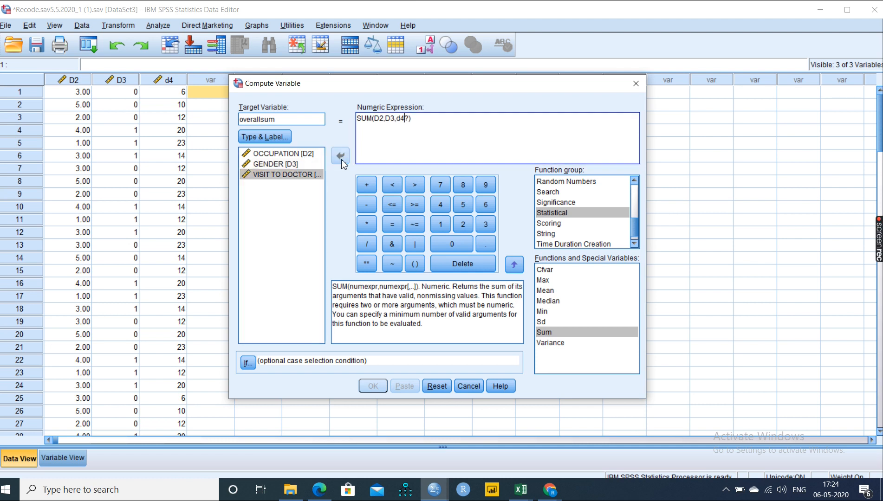
key("Delete")
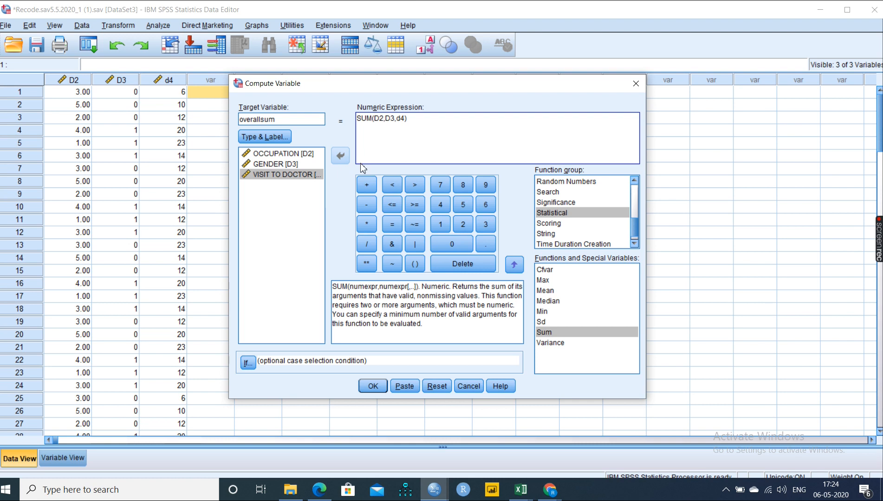
left_click(372, 386)
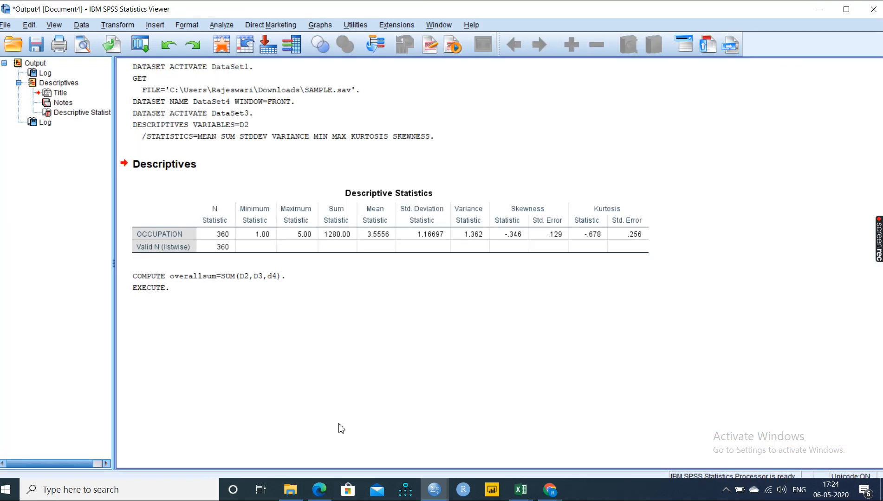
Switch to the Recode.sav5.5.2020_1 (1) dataset, set overallsum's decimals to 0 and return to the case data.
mouse_move(434, 489)
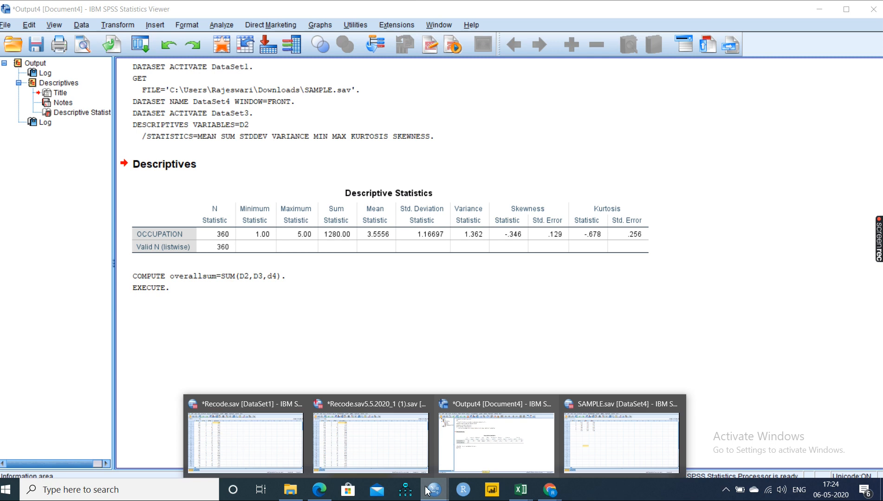
left_click(384, 448)
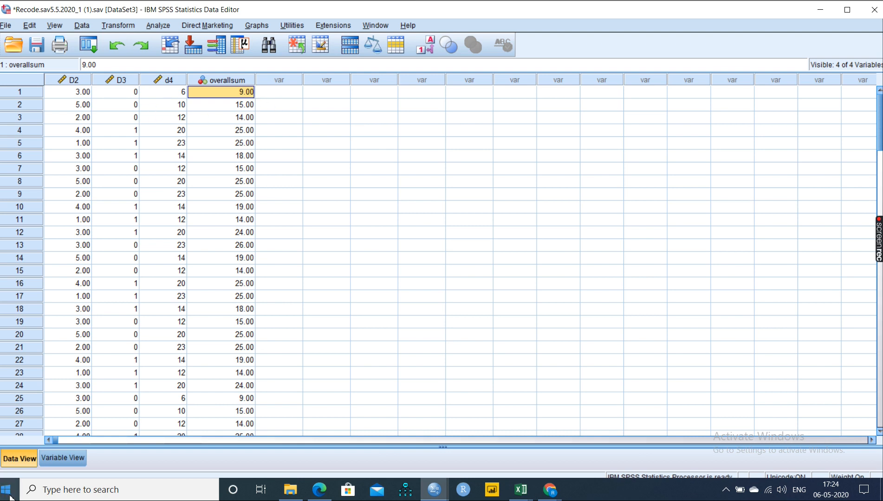
left_click(63, 458)
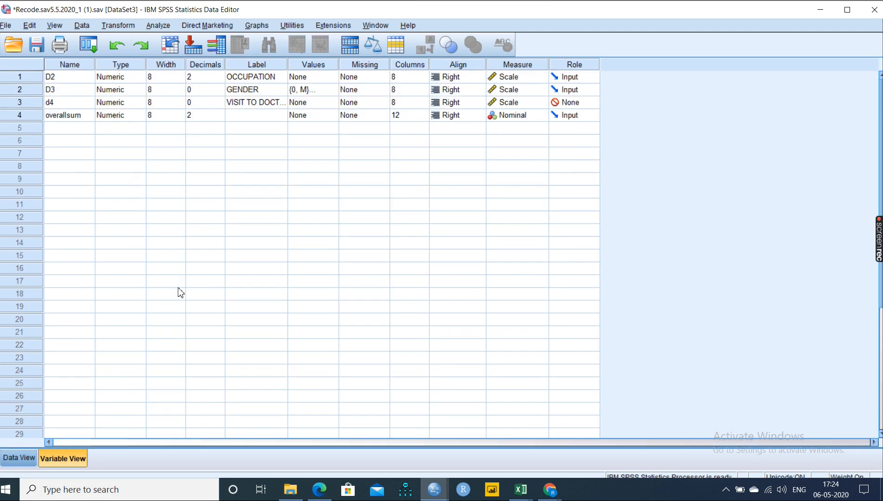
left_click(202, 119)
left_click(219, 118)
left_click(219, 119)
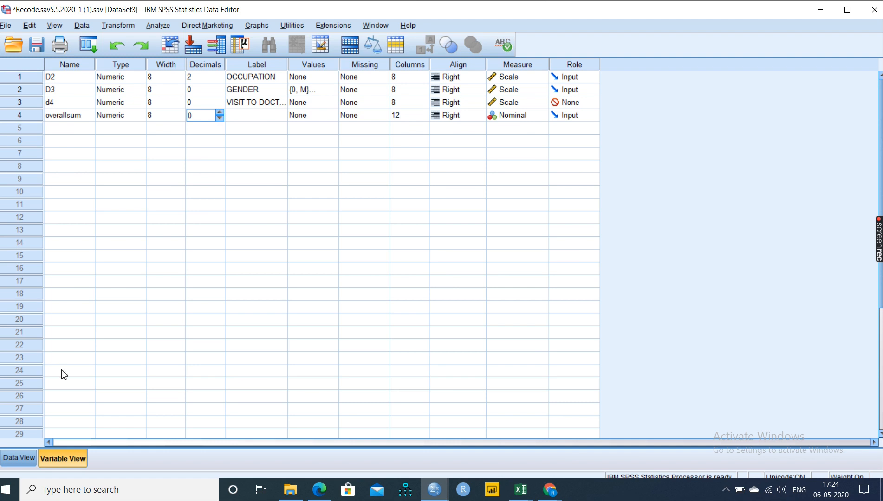
left_click(18, 458)
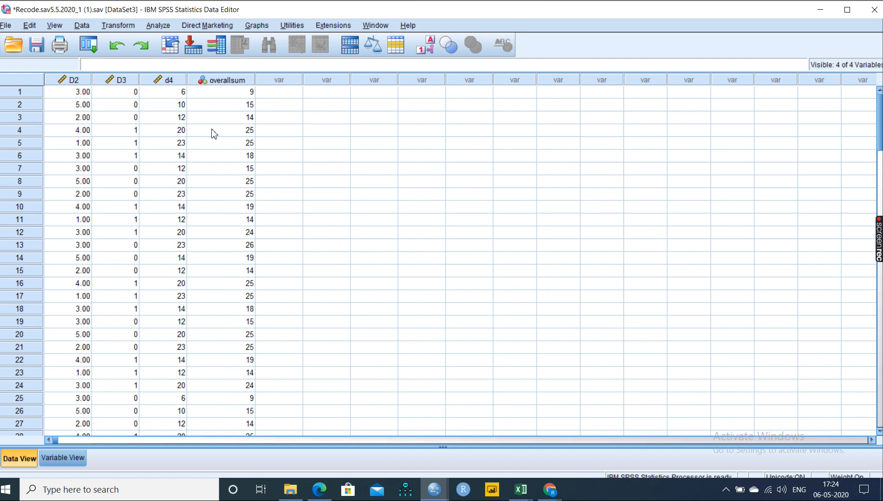
Start another Compute Variable transformation, clear the previous expression and rename the target variable overallmean.
left_click(127, 27)
left_click(135, 43)
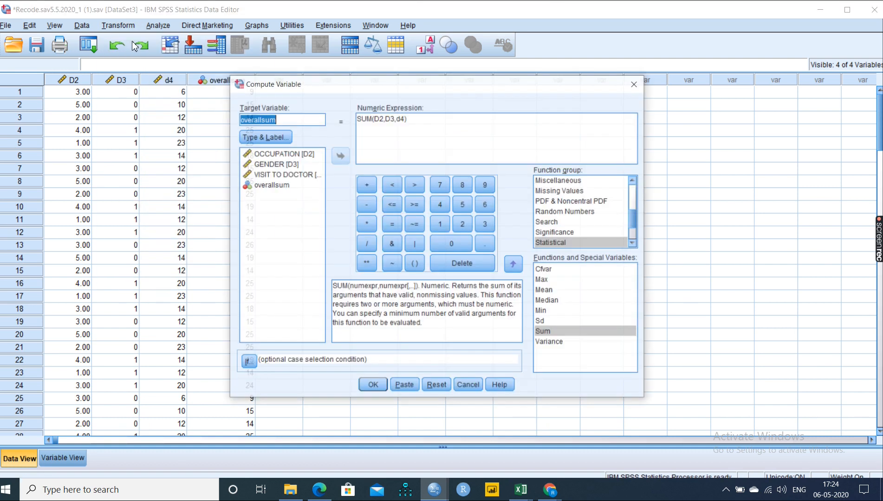
left_click_drag(420, 122, 335, 101)
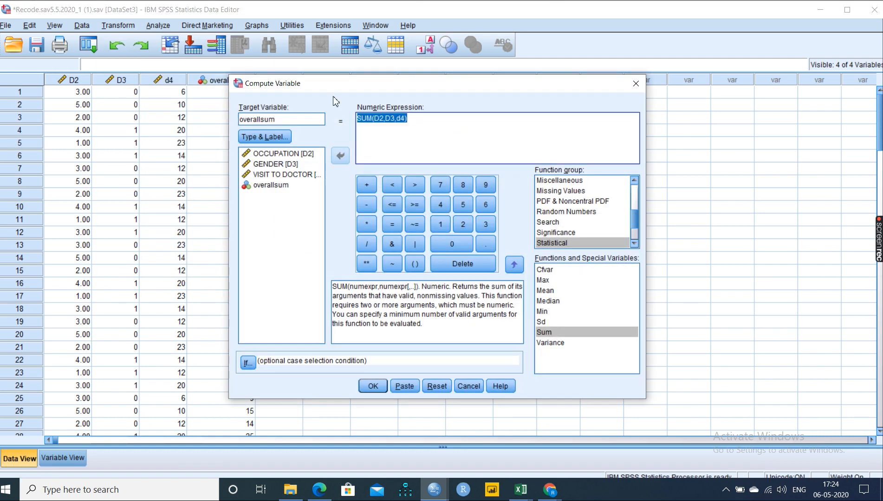
key("Delete")
left_click_drag(276, 120, 264, 123)
type("mean")
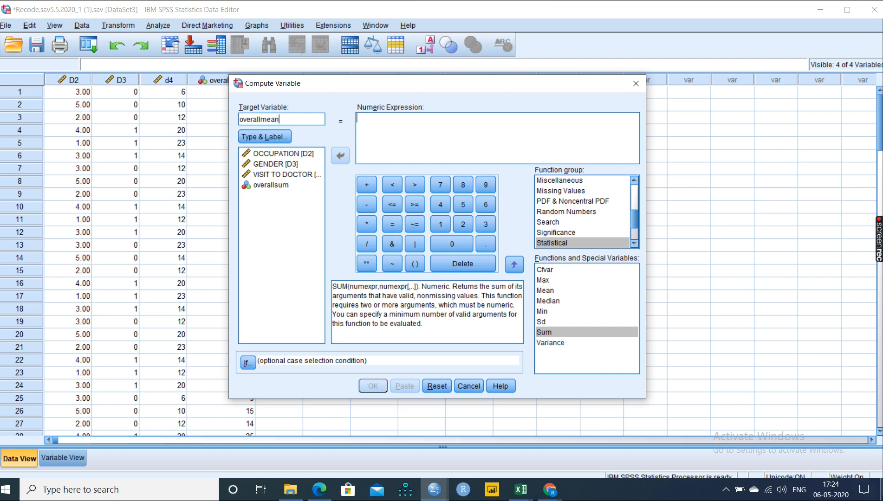
Build the expression MEAN(D2,D3,d4) with the Mean function and compute overallmean.
double_click(545, 290)
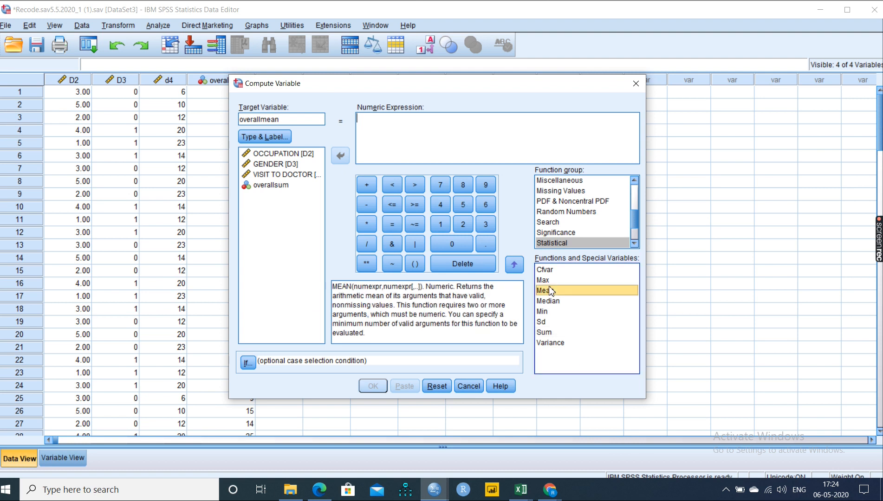
left_click(286, 153)
left_click(339, 156)
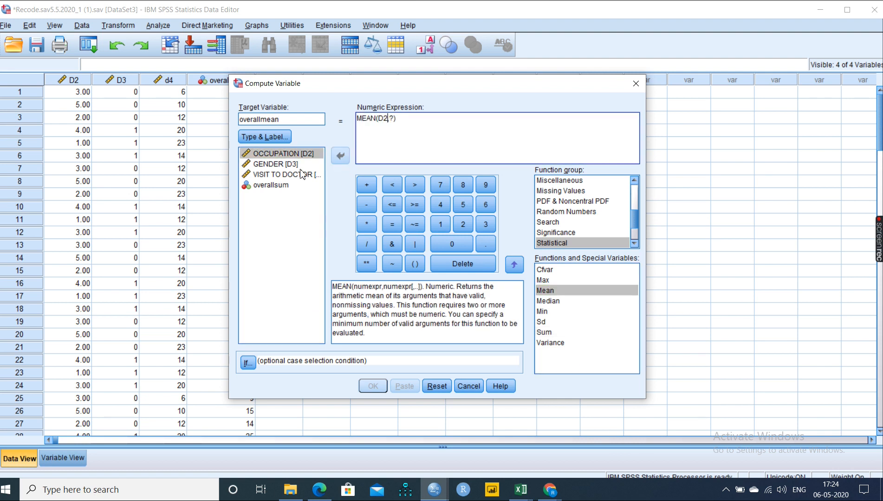
left_click(291, 164)
left_click(340, 156)
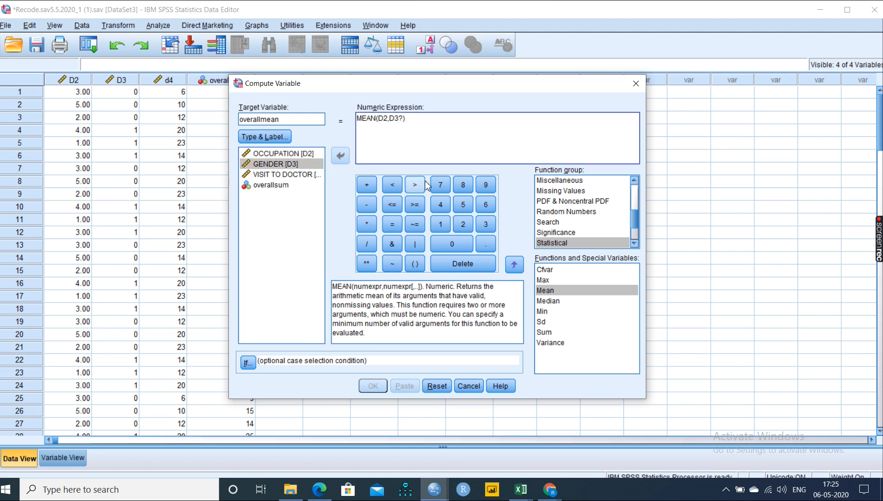
left_click(309, 175)
left_click(340, 156)
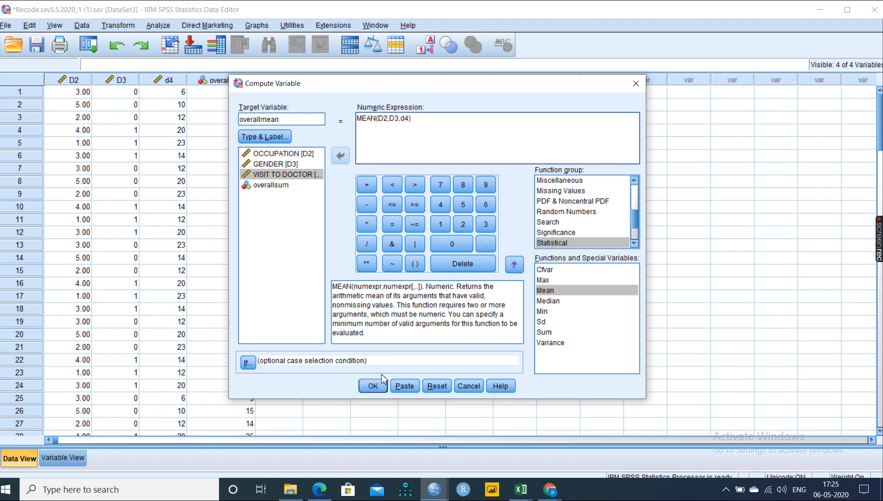
left_click(382, 388)
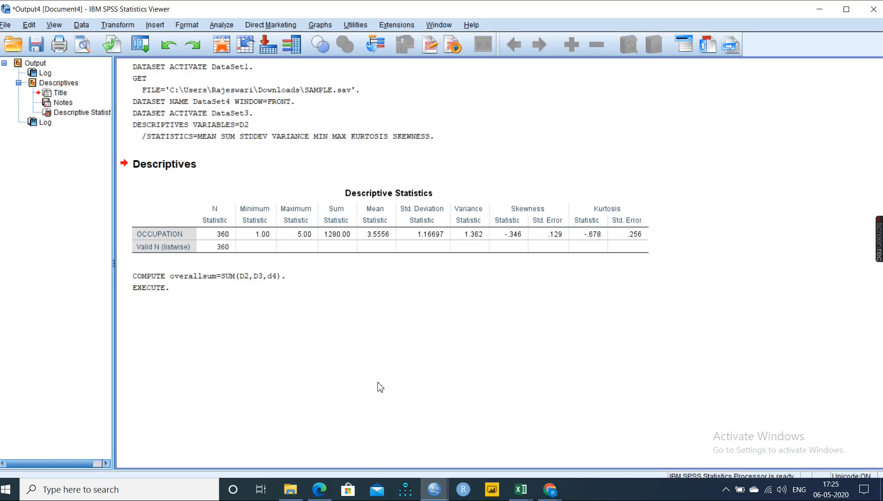
Switch to the Recode.sav5.5.2020_1 (1) dataset and check the first two cases' D2, D3 and d4 against overallsum and overallmean.
mouse_move(448, 491)
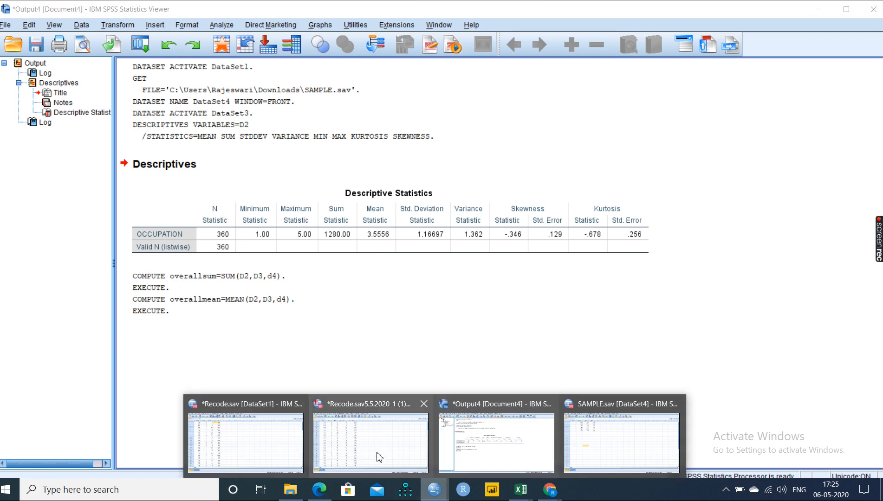
left_click(380, 455)
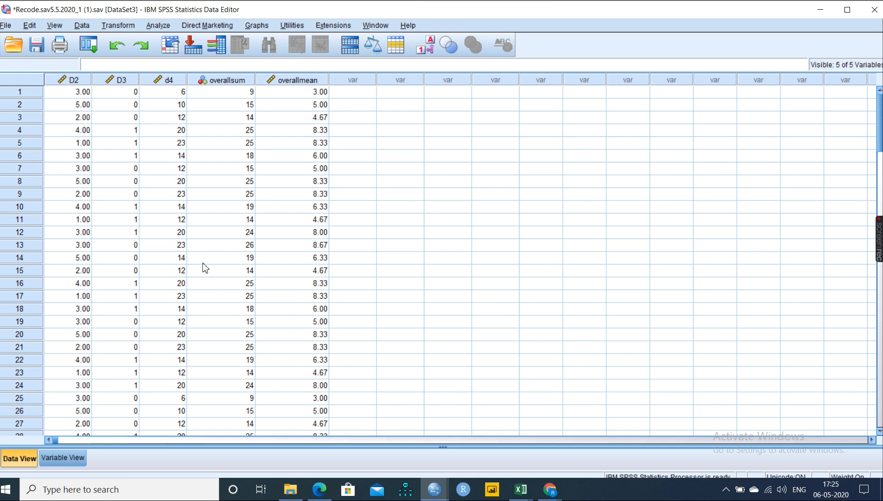
left_click(18, 93)
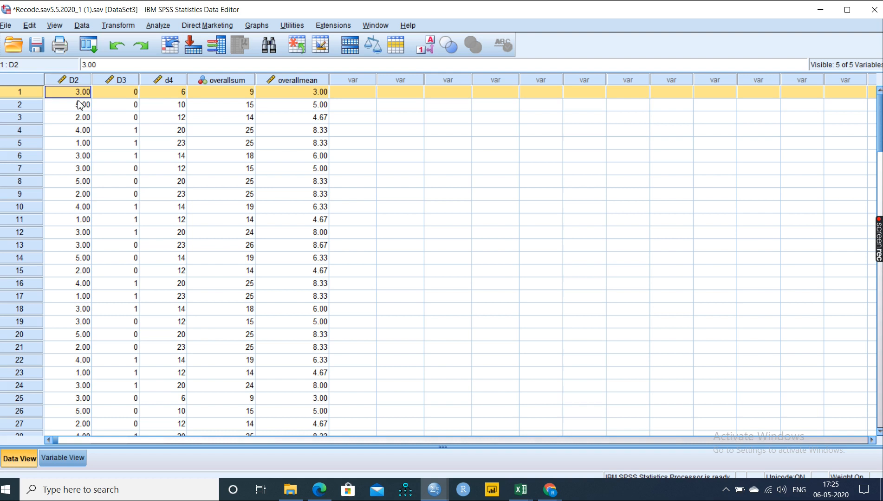
left_click(321, 92)
left_click_drag(74, 109, 213, 107)
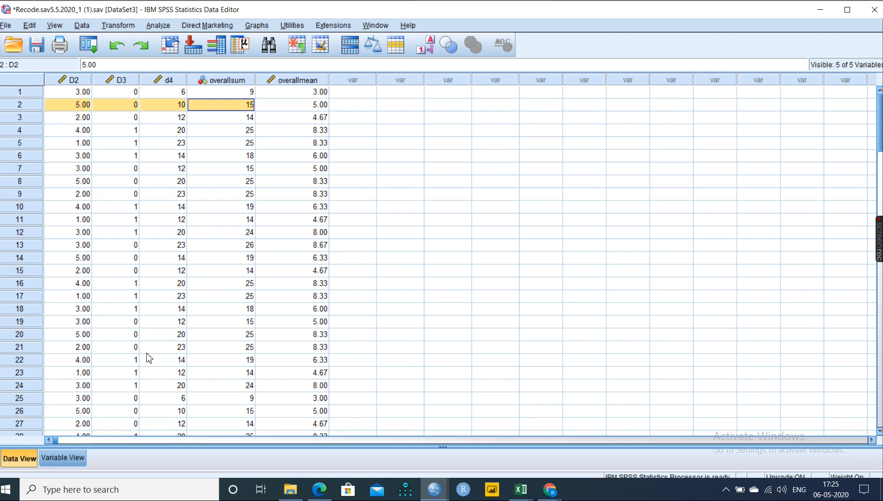
Review the available statistics in the Descriptives options, and close the analysis without running it.
left_click(149, 27)
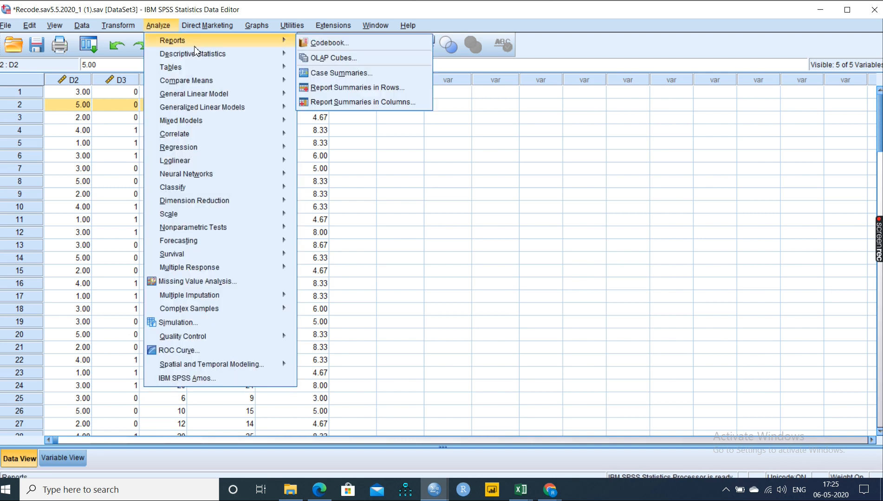
mouse_move(239, 56)
left_click(332, 71)
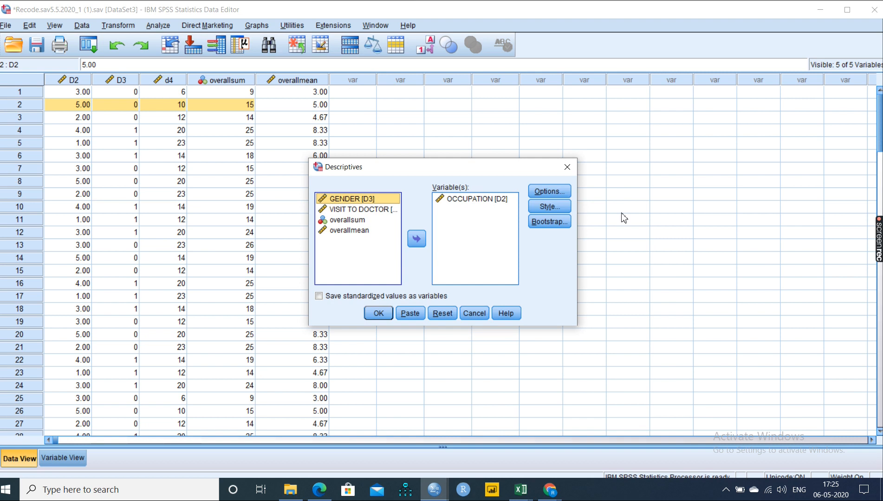
left_click(565, 189)
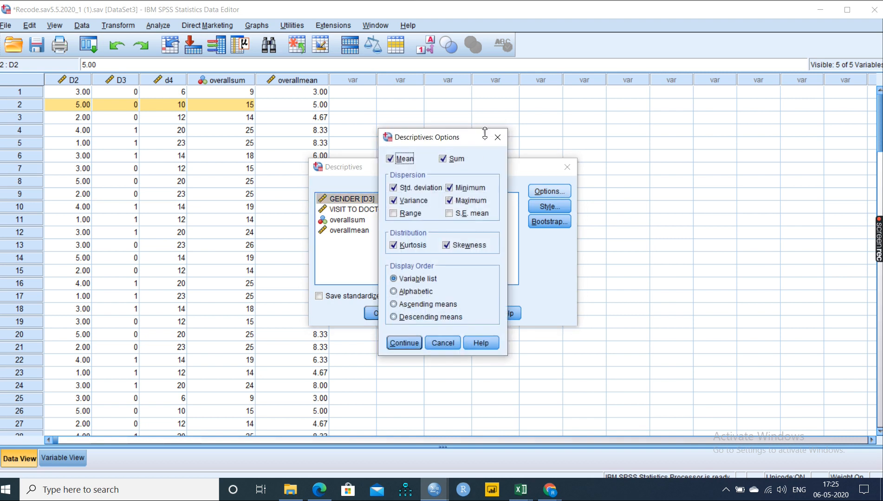
left_click(498, 139)
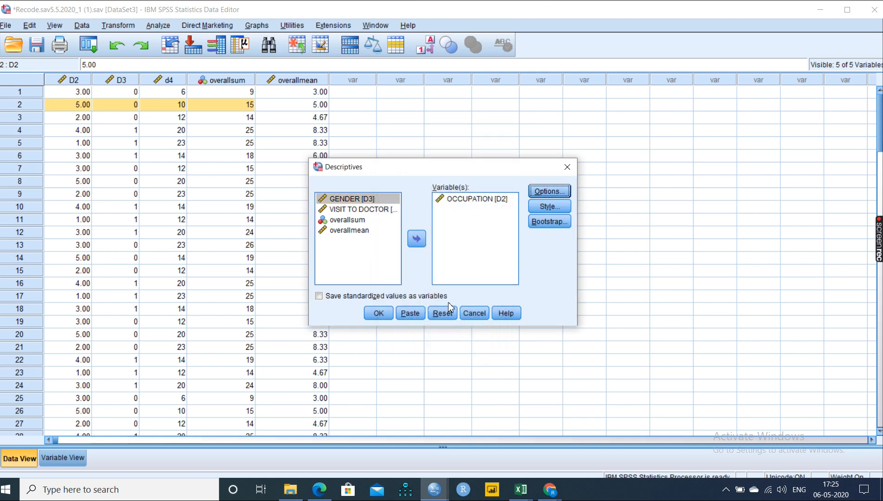
left_click(566, 168)
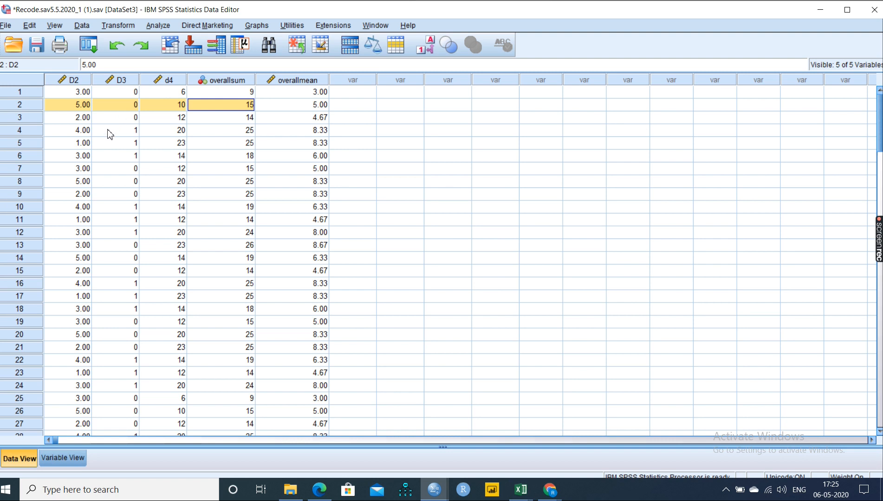
Start another Compute Variable transformation with the target variable caseID and clear the previous numeric expression.
left_click(118, 25)
left_click(122, 40)
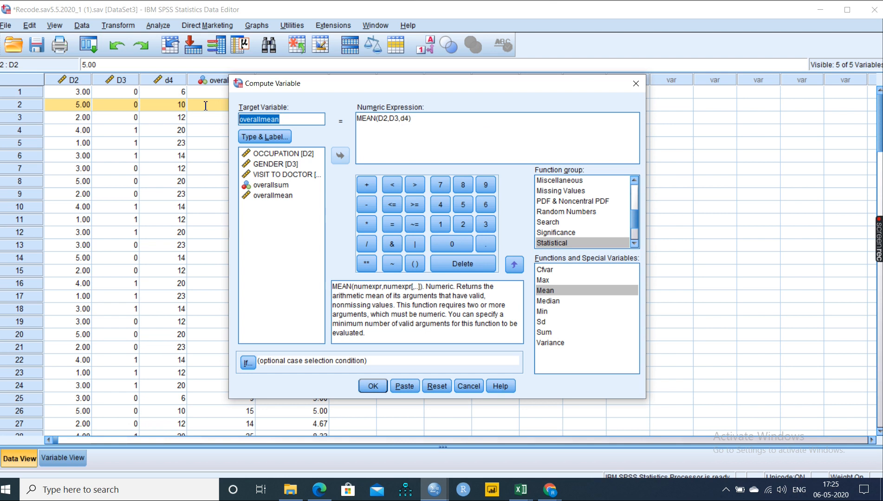
type("caseID")
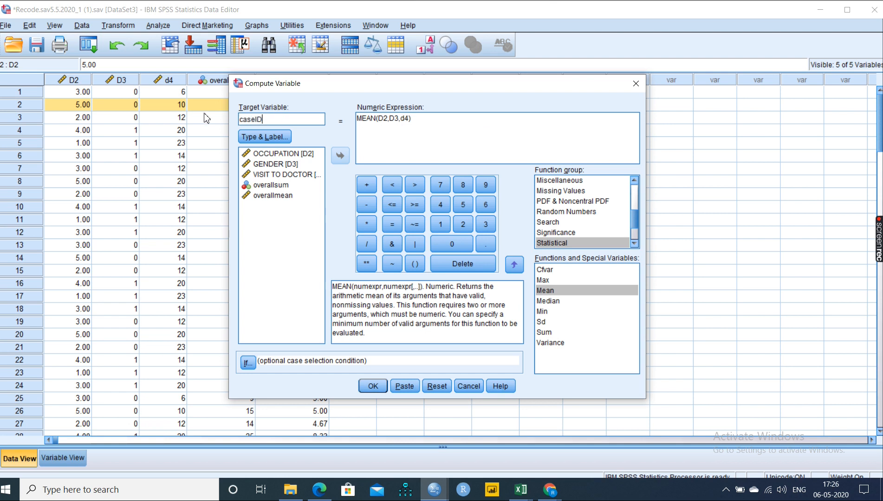
left_click_drag(430, 123, 327, 138)
left_click(341, 155)
Insert $Casenum from the All function group as the numeric expression and compute caseID.
scroll(635, 225, "up", 3)
scroll(588, 204, "up", 3)
left_click(572, 182)
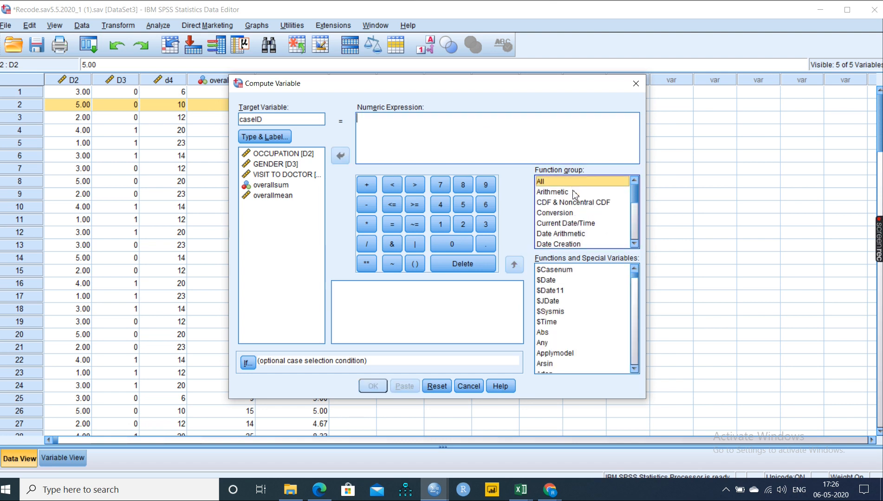
left_click(576, 271)
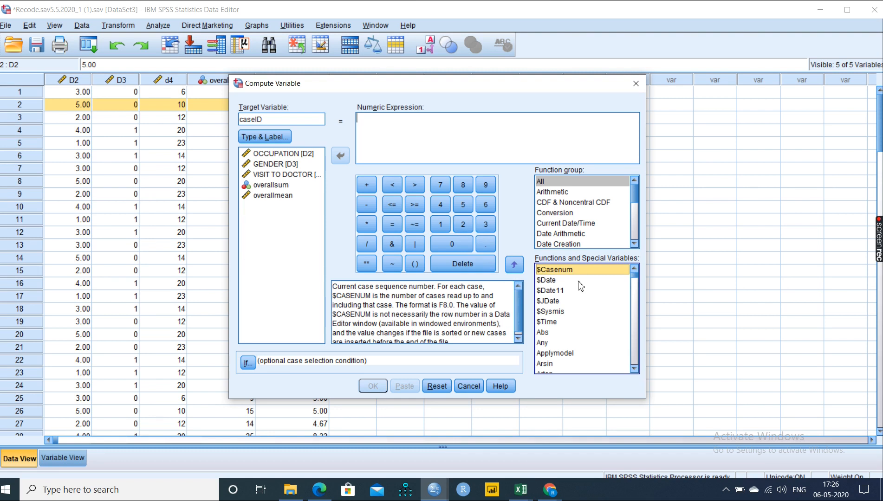
double_click(584, 271)
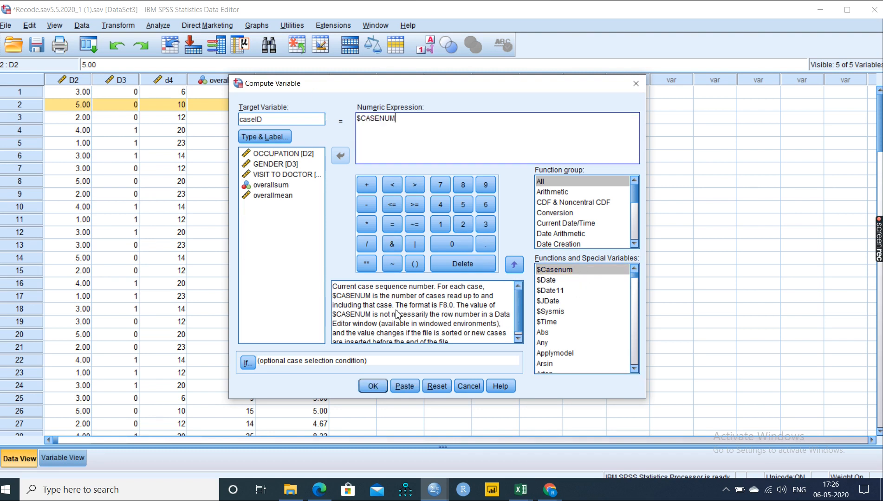
left_click(372, 386)
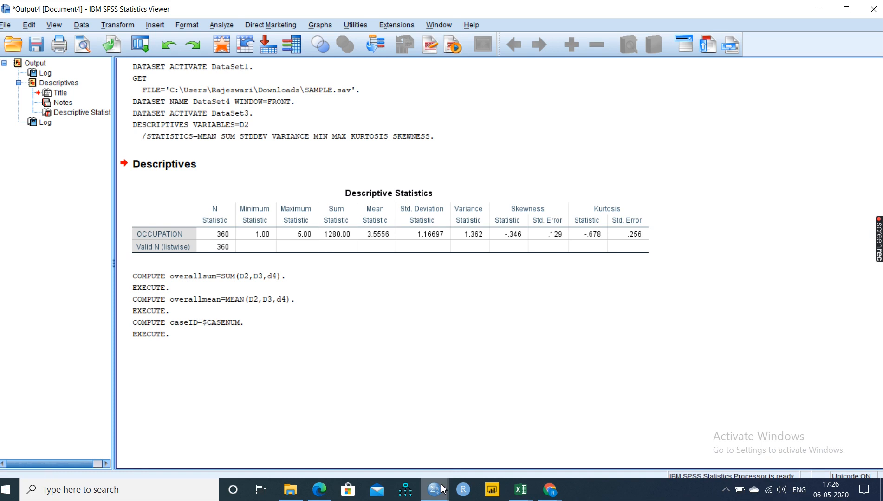
In the Recode.sav5.5.2020_1 (1) dataset, set caseID's decimals to 0, return to the case data and save the file.
mouse_move(444, 490)
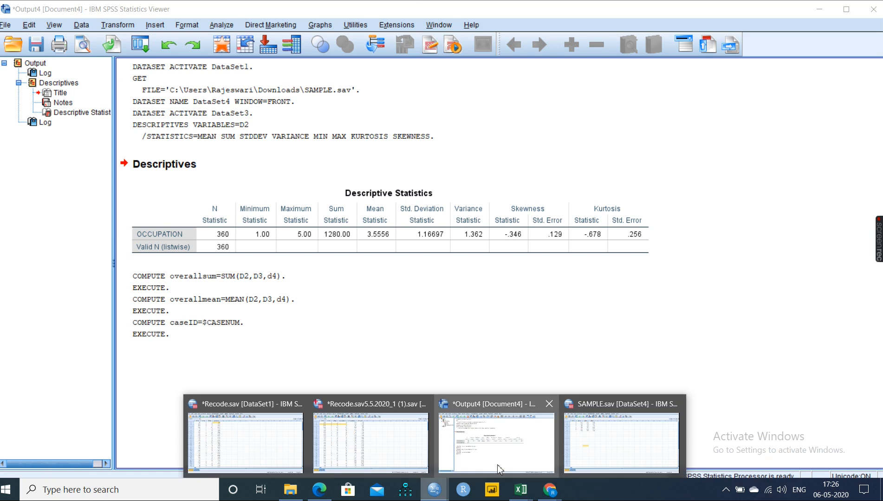
left_click(390, 441)
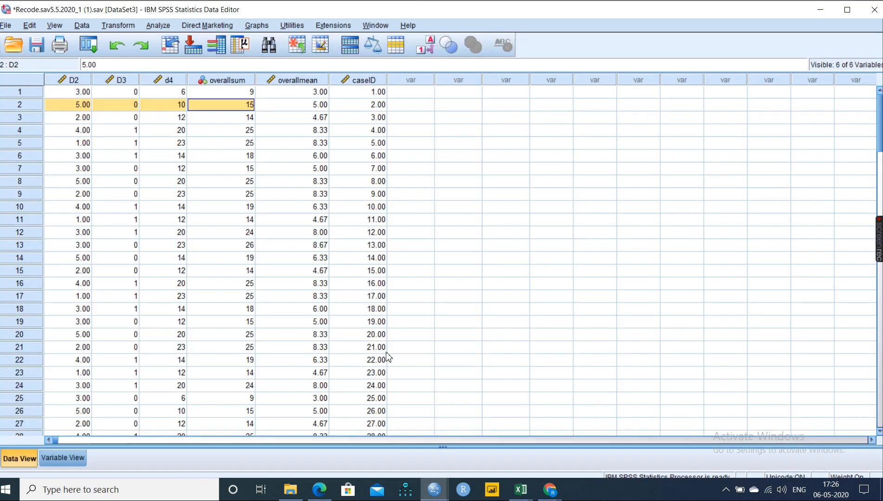
left_click(74, 457)
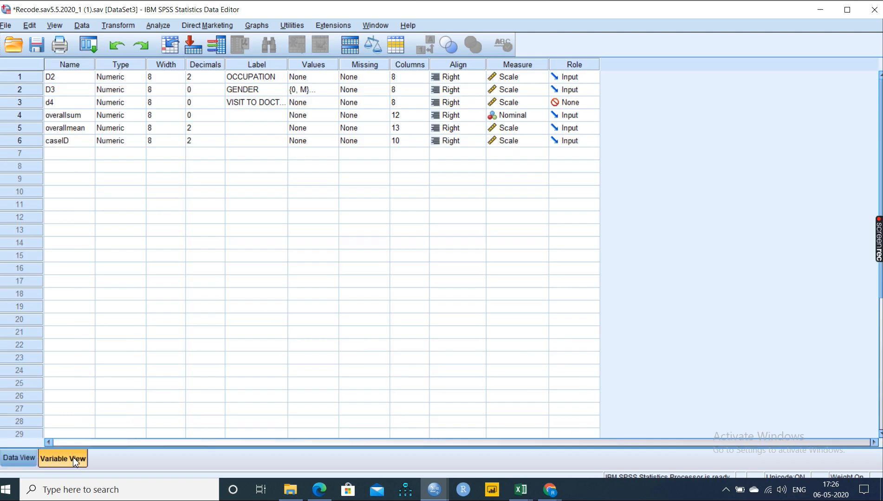
left_click(210, 142)
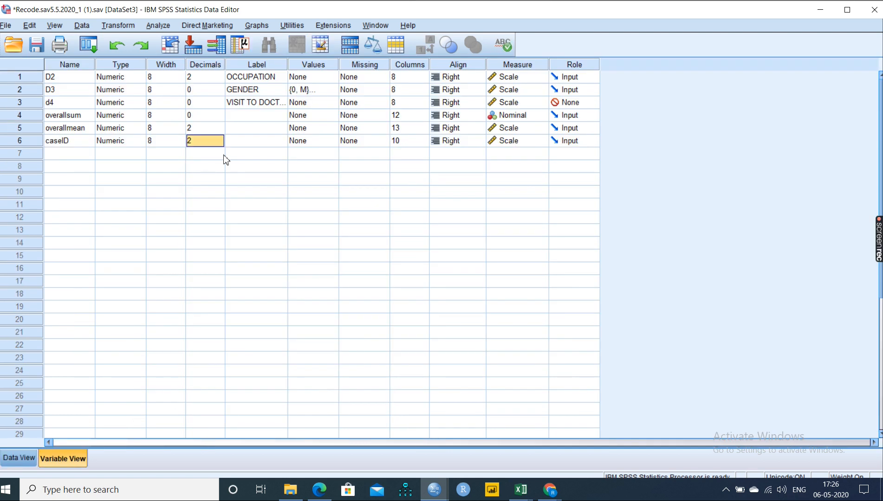
left_click(198, 142)
double_click(220, 144)
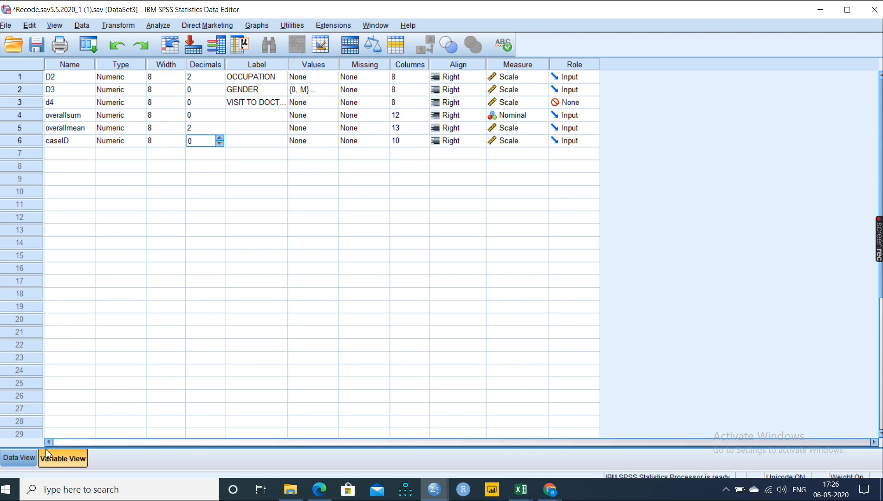
left_click(21, 458)
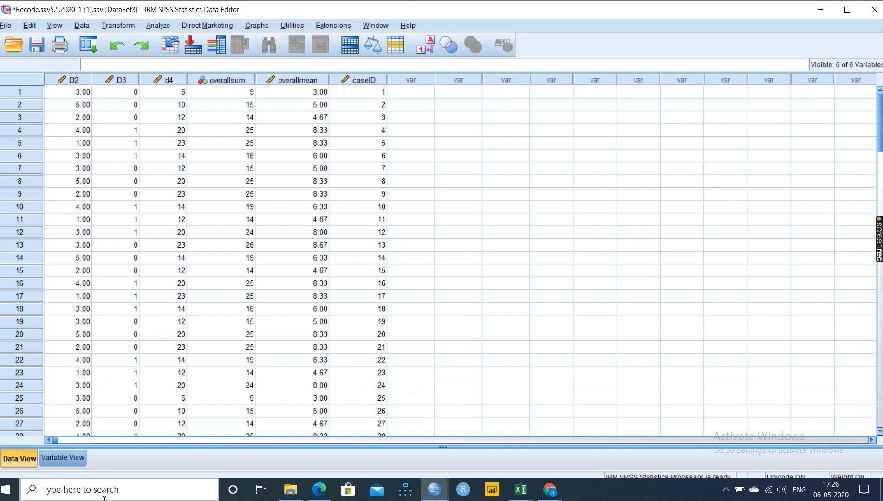
key("ctrl+s")
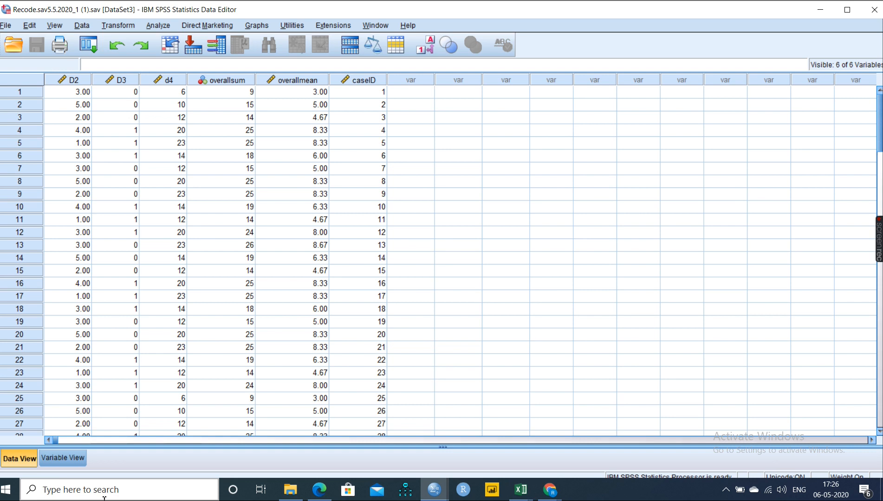
key("alt+s")
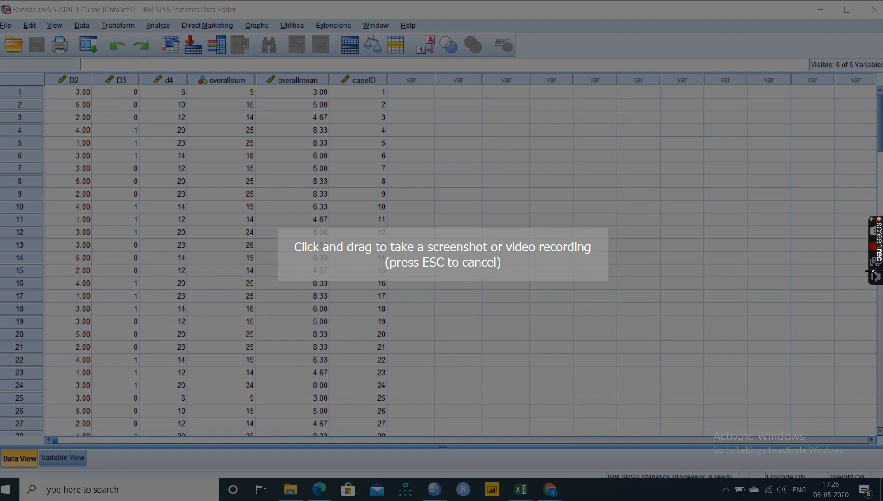